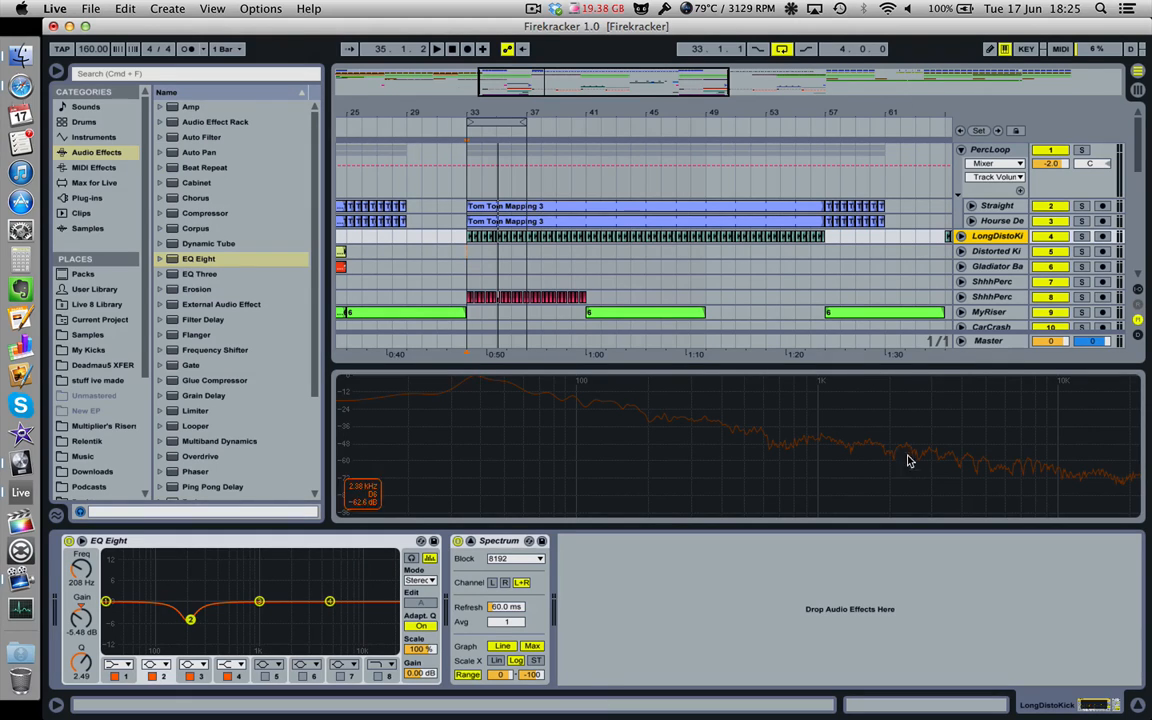
# Step: Play the arrangement from bar 33 and select the LongDistoKick track
pyautogui.click(466, 237)
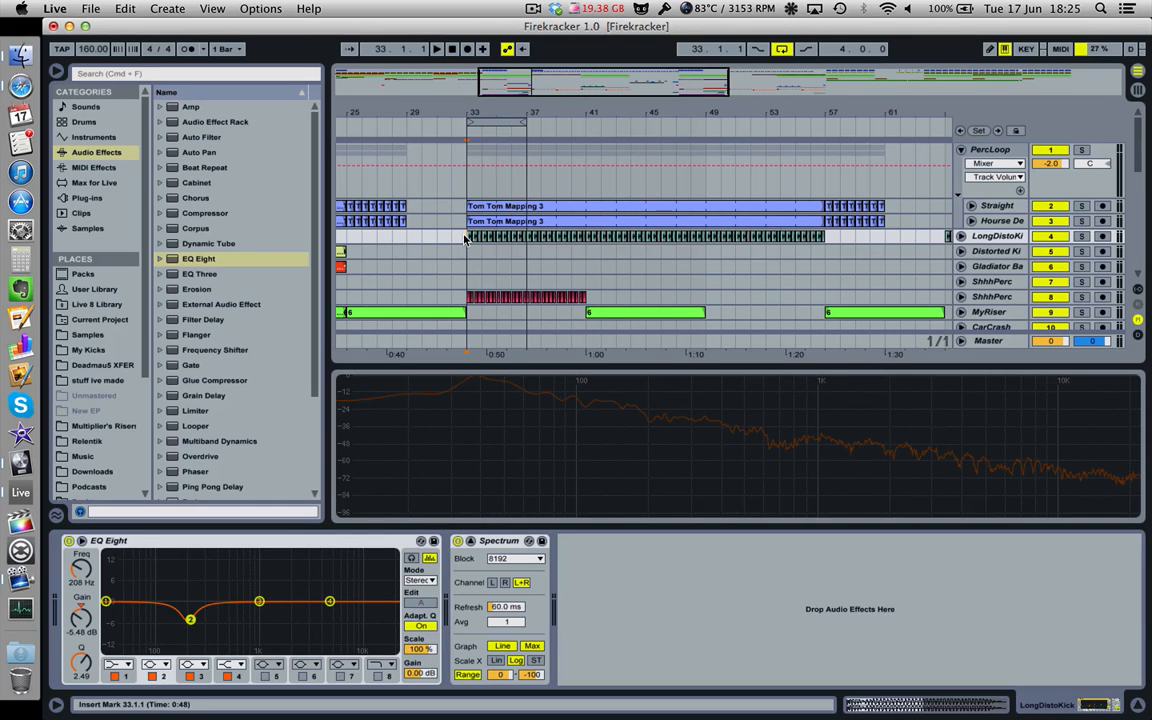
pyautogui.press('space')
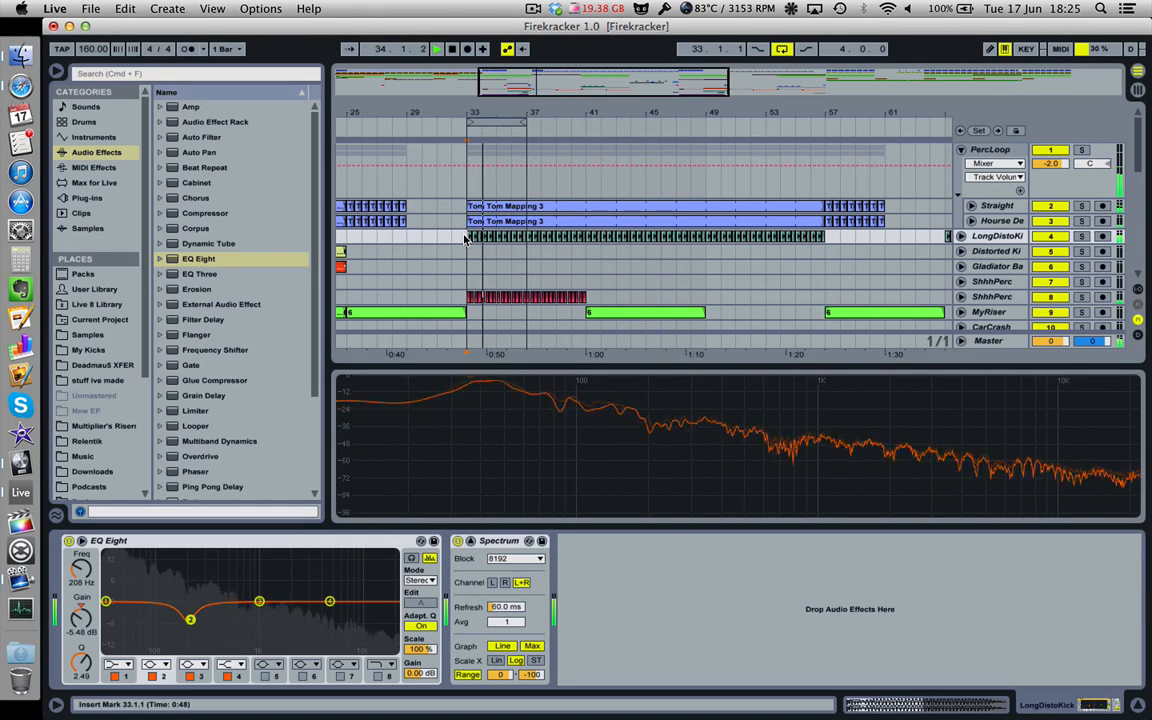
pyautogui.click(985, 237)
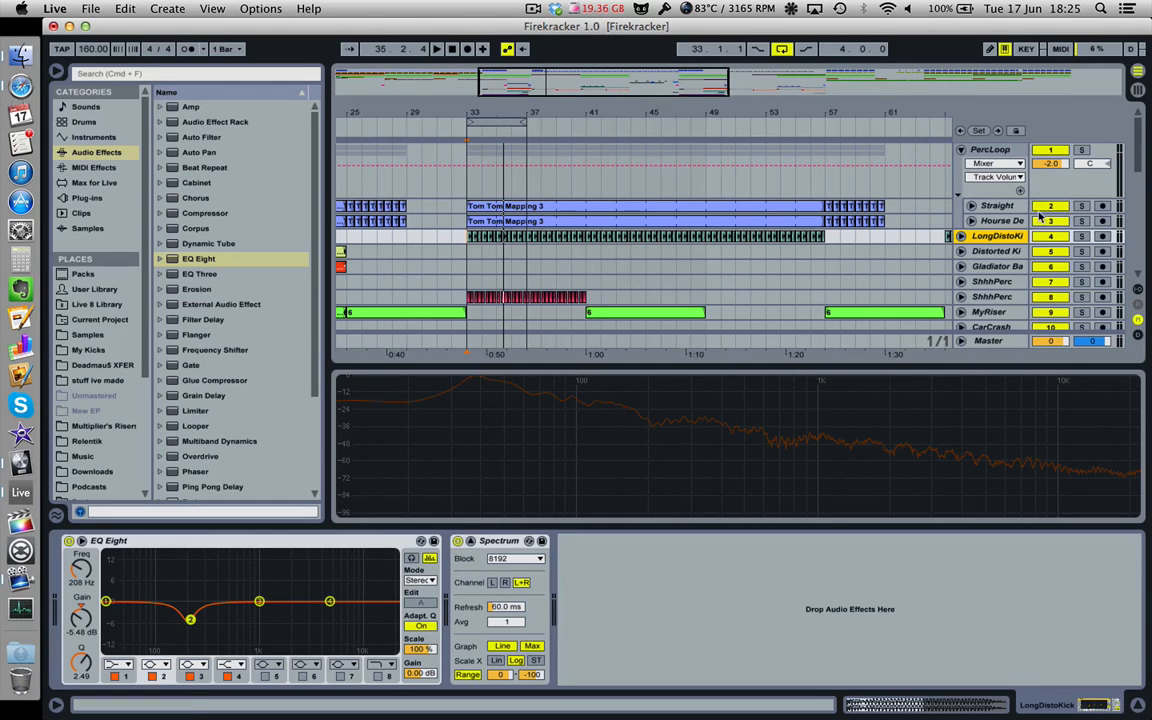
pyautogui.click(993, 154)
pyautogui.click(997, 236)
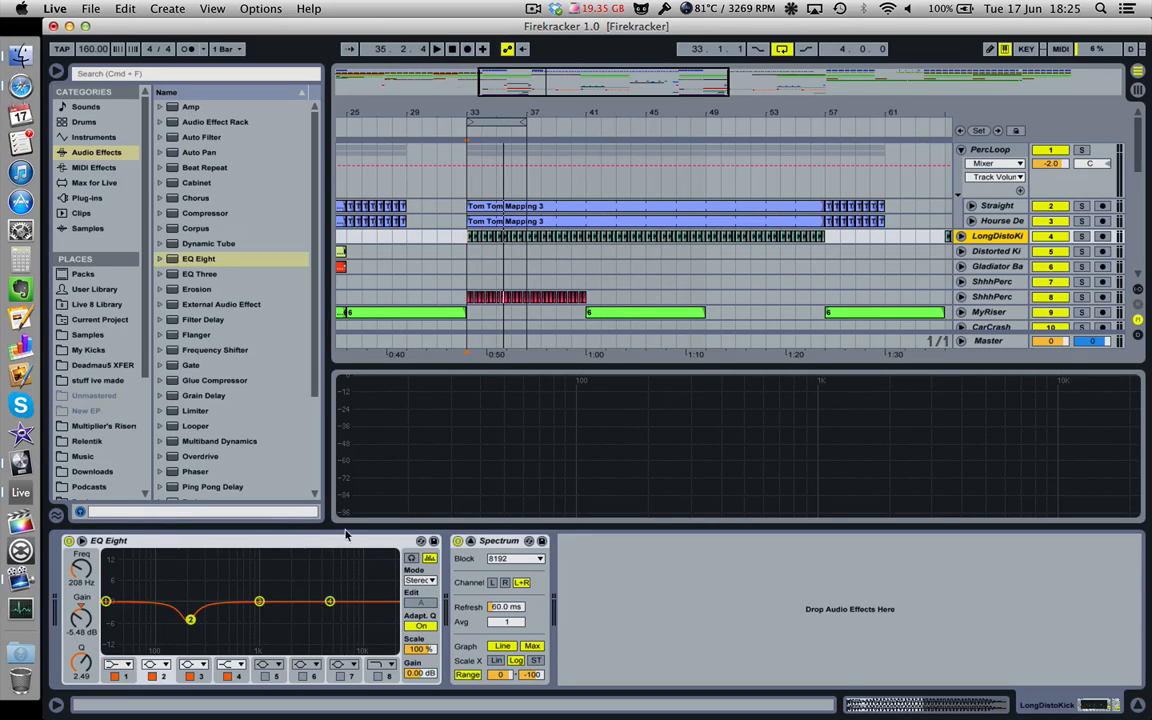
# Step: Solo the LongDistoKick track and compare its sound with EQ Eight bypassed and enabled during playback
pyautogui.click(1082, 237)
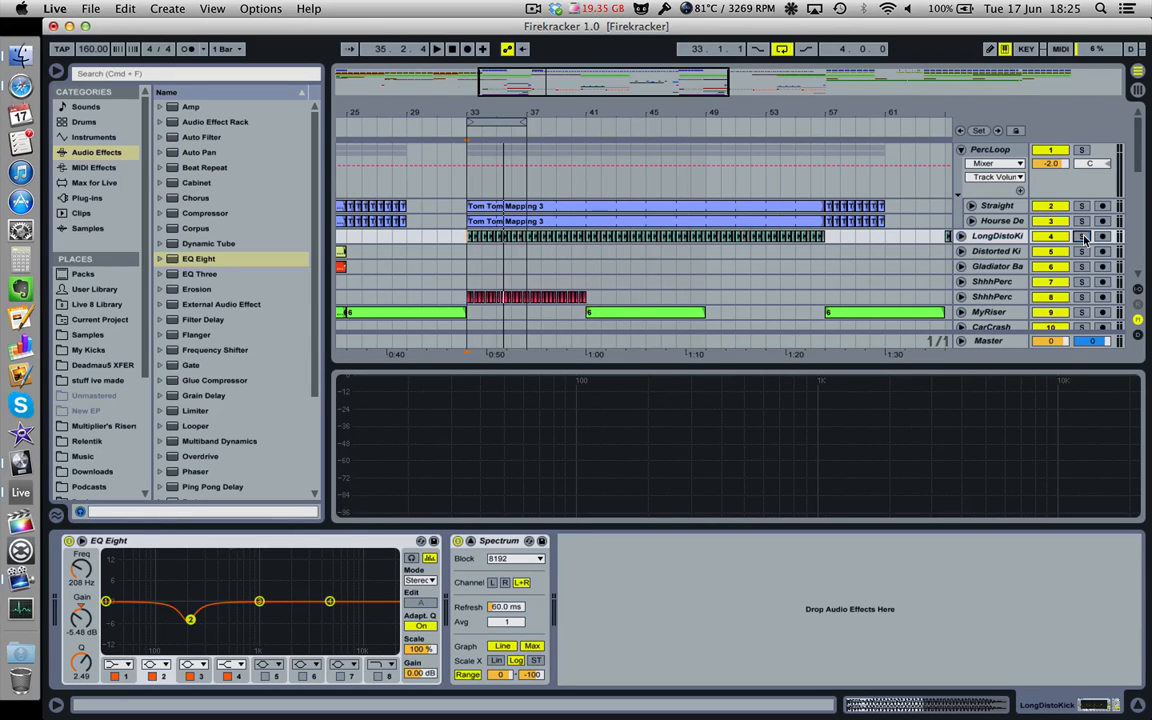
pyautogui.click(68, 541)
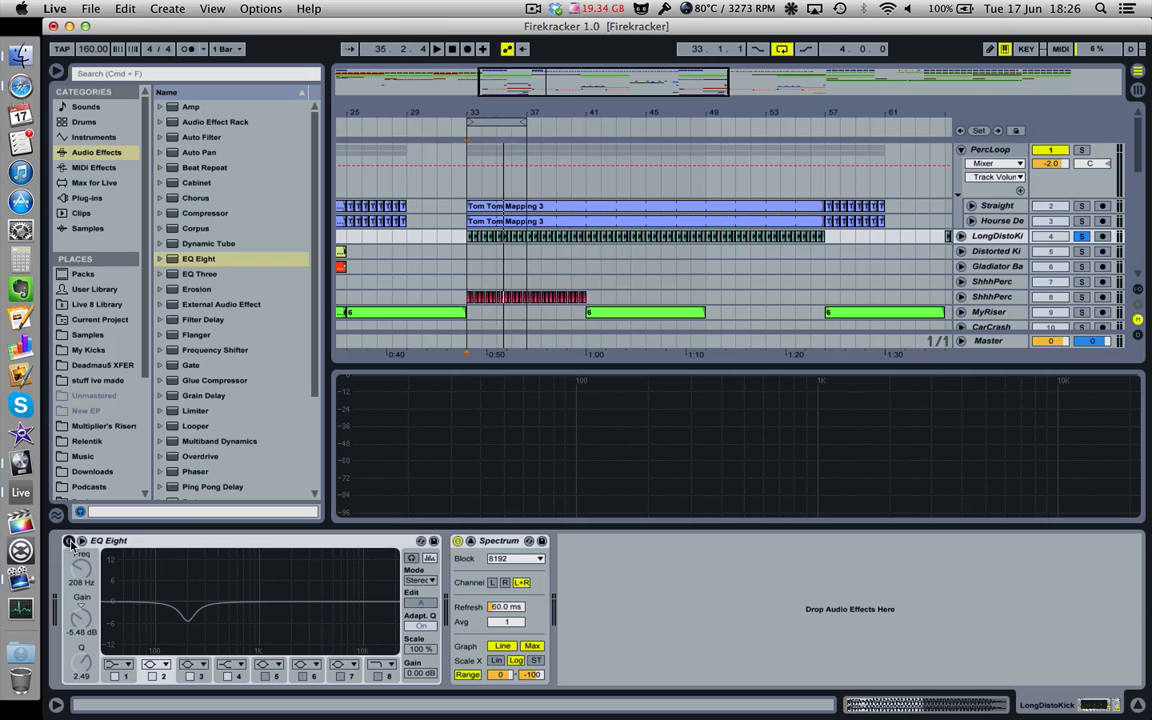
pyautogui.press('space')
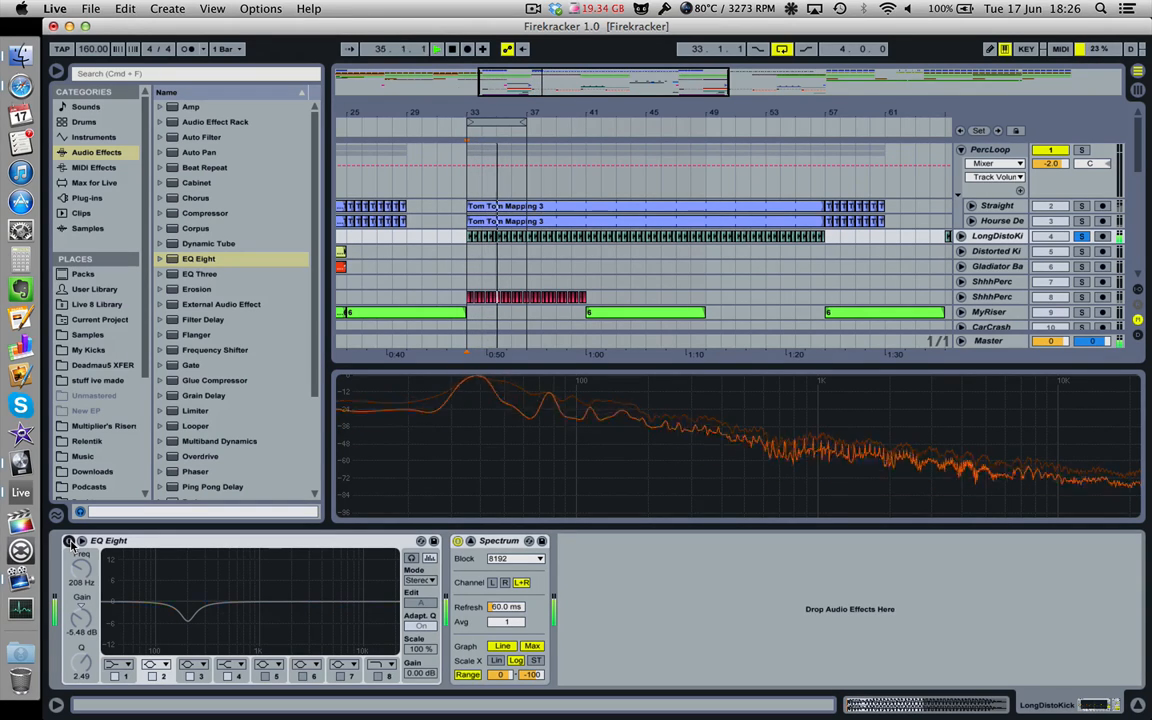
pyautogui.click(69, 541)
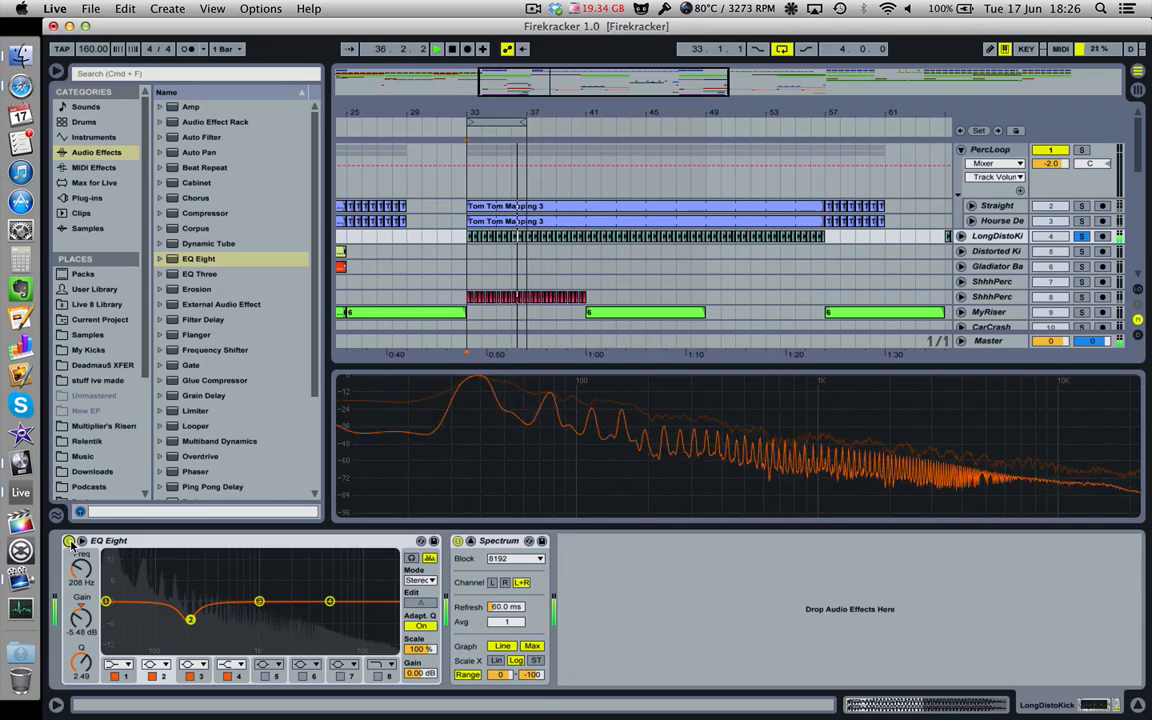
pyautogui.press('space')
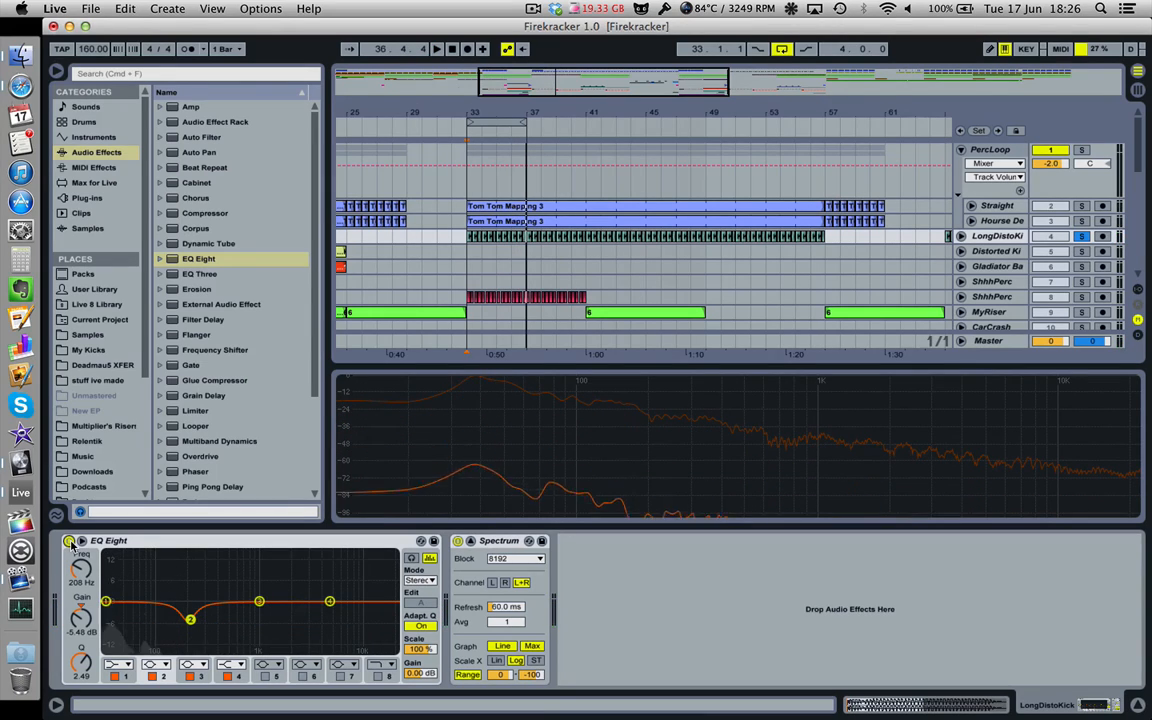
pyautogui.click(69, 541)
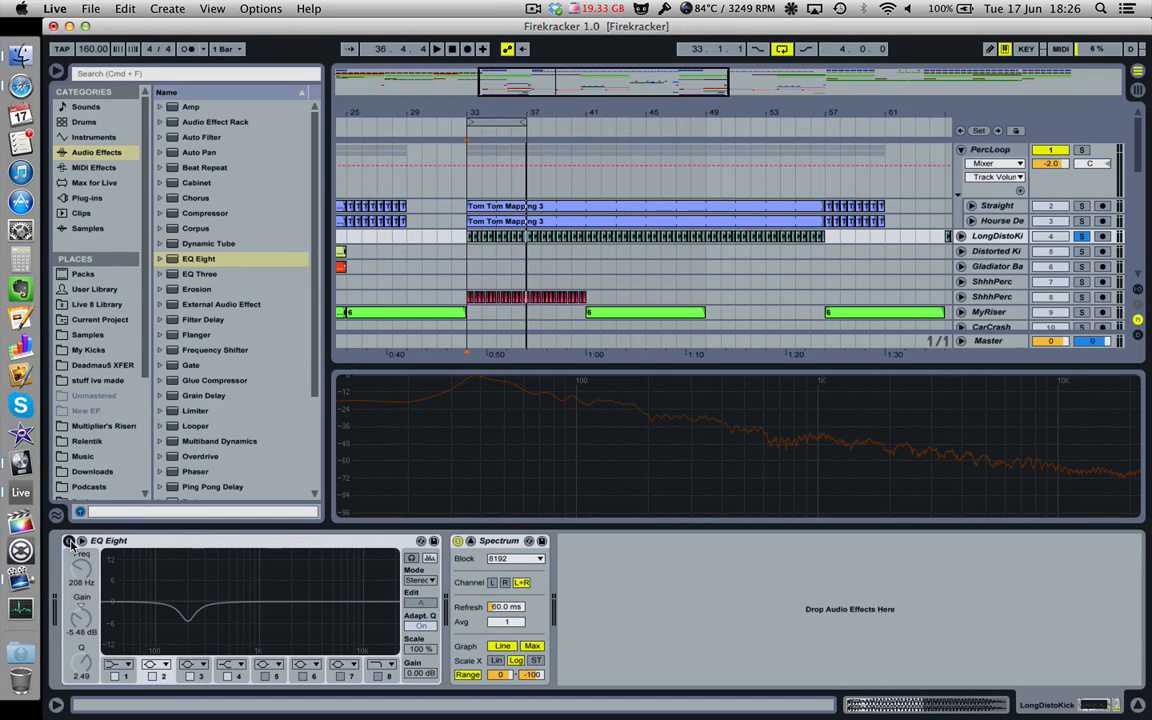
pyautogui.press('space')
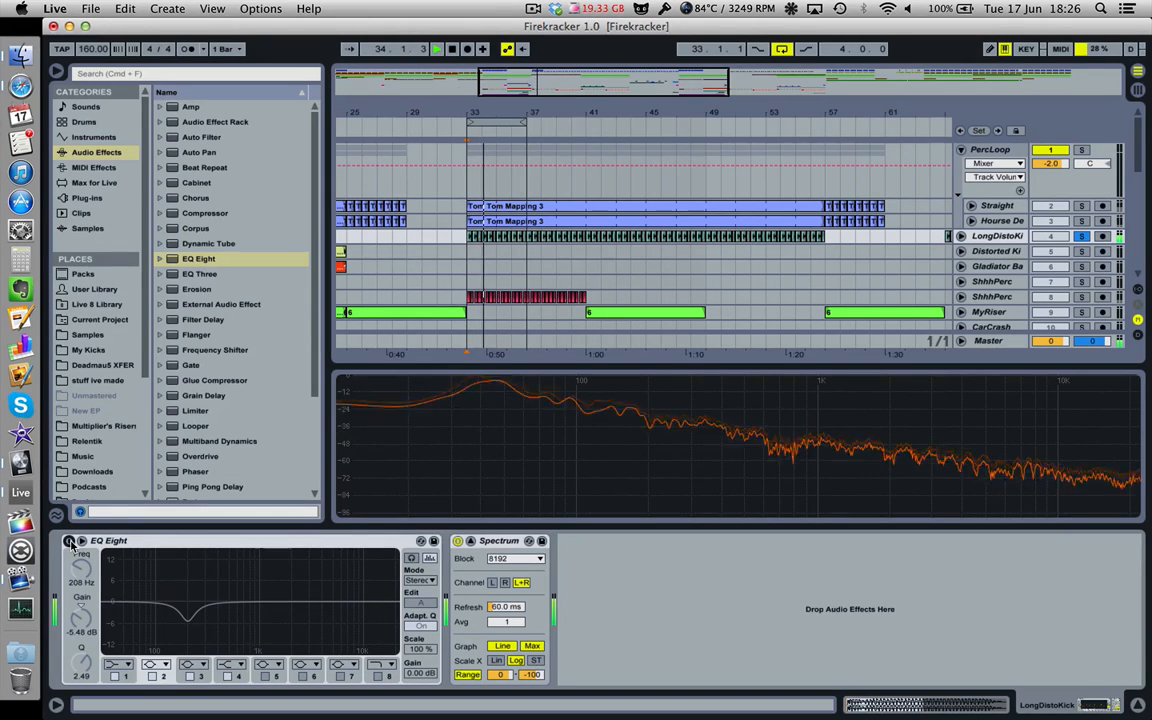
pyautogui.click(69, 541)
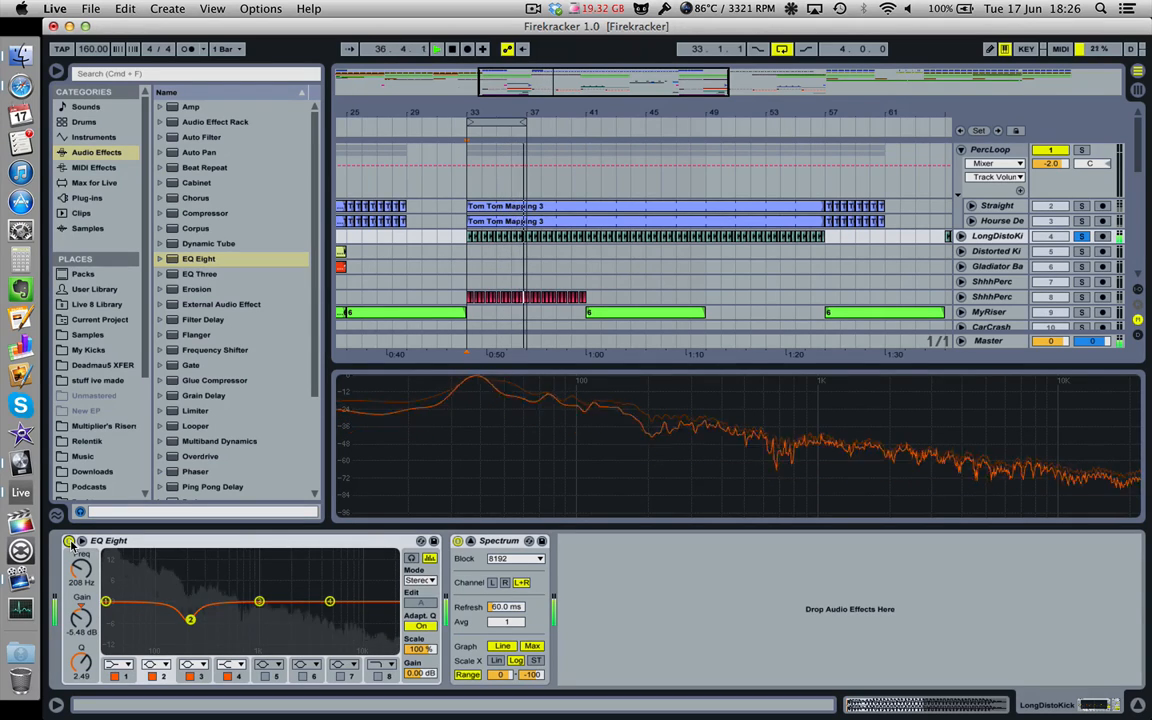
pyautogui.press('space')
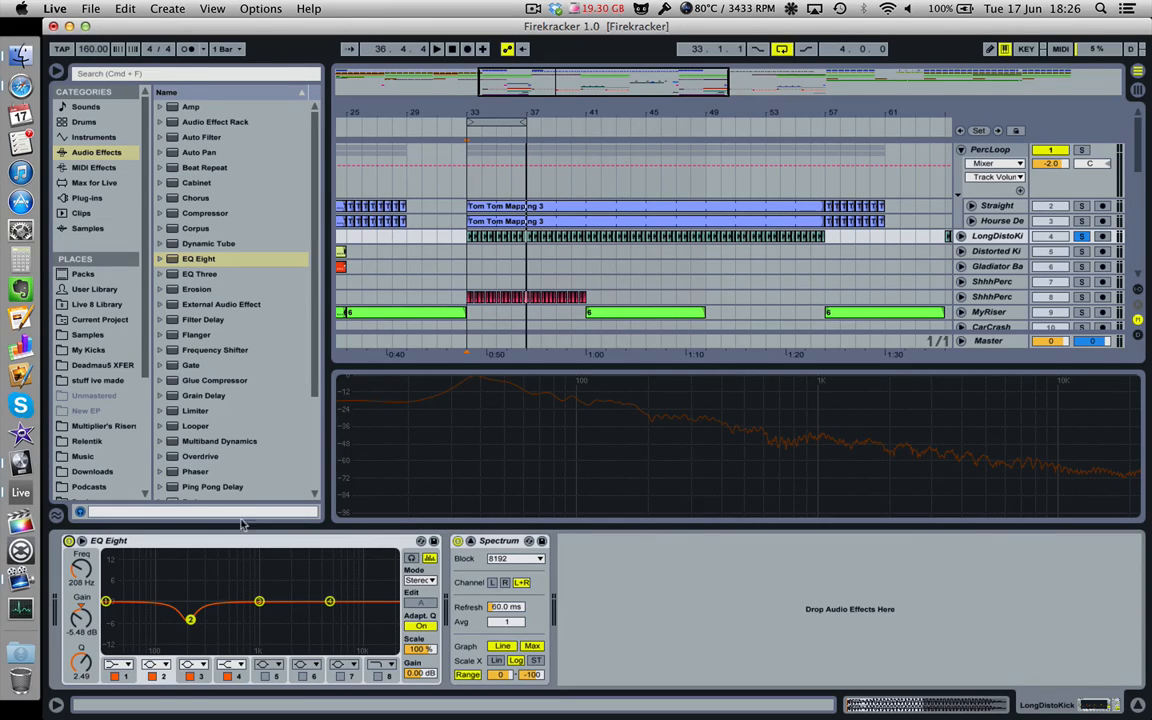
# Step: Take LongDistoKick out of solo and compare its EQ Eight bypassed and enabled within the full mix
pyautogui.click(1081, 238)
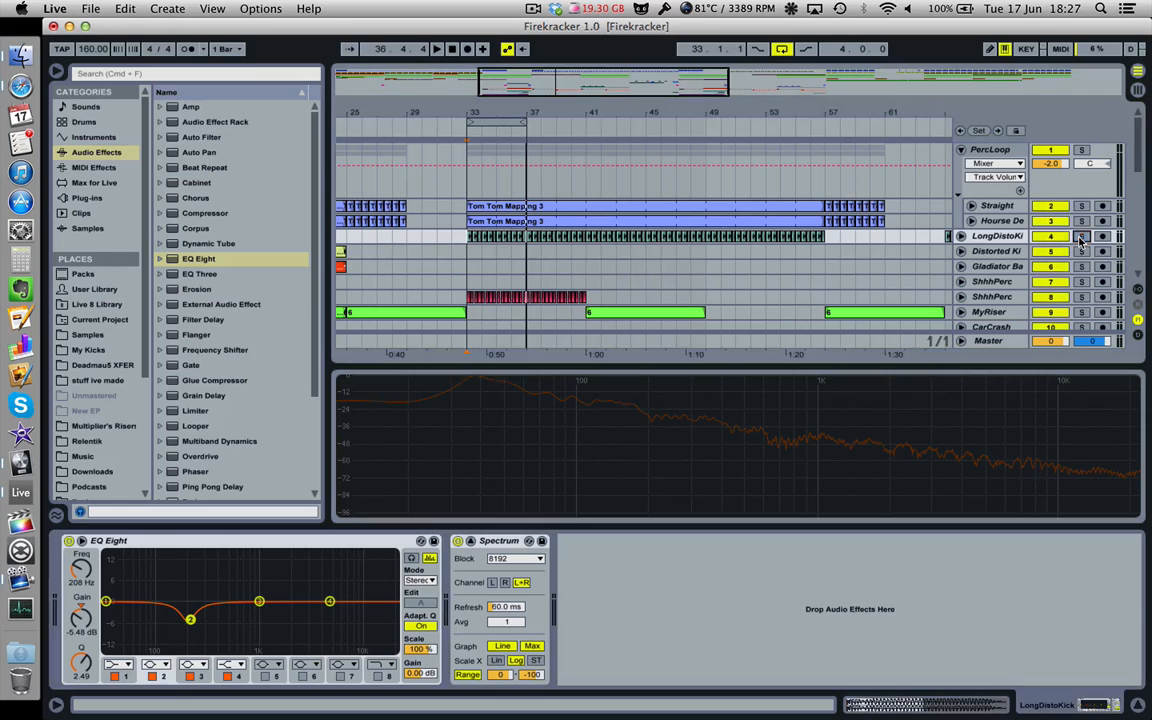
pyautogui.click(1018, 237)
pyautogui.click(68, 541)
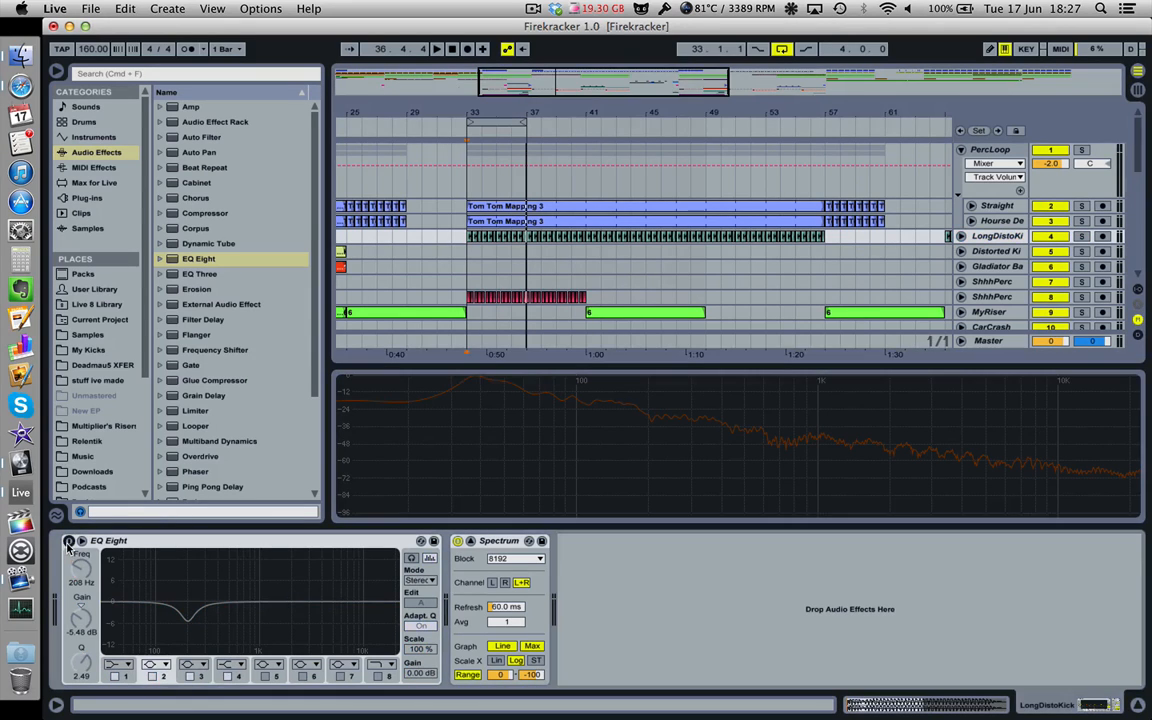
pyautogui.press('space')
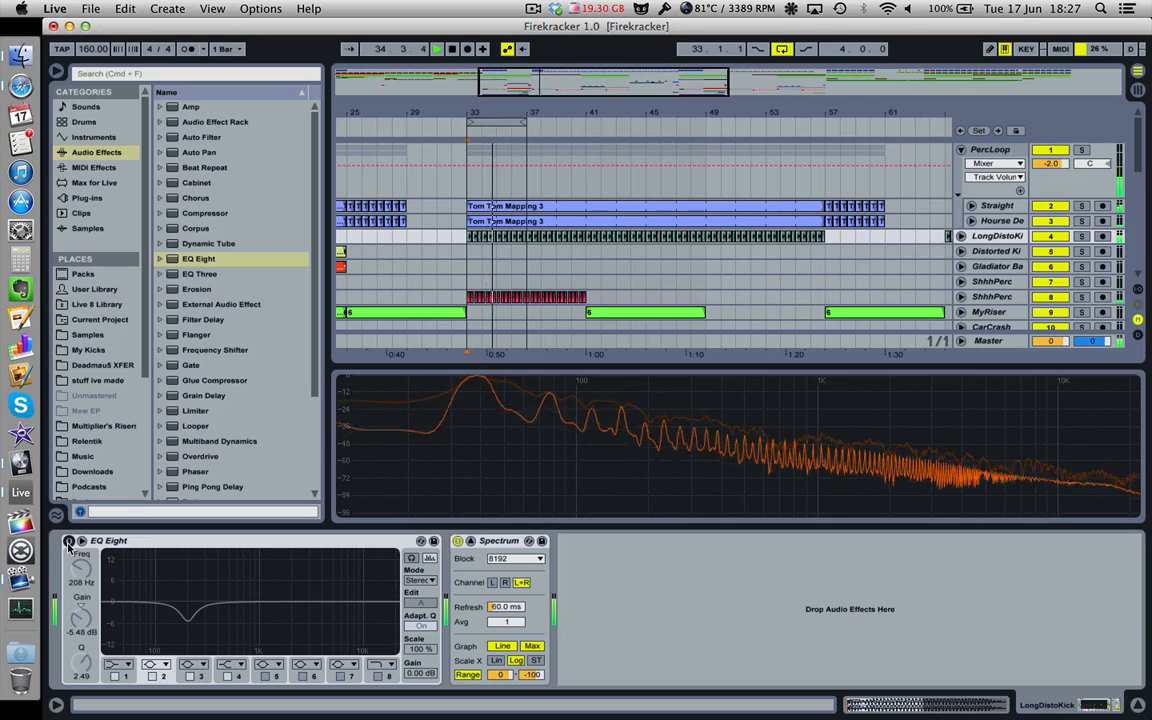
pyautogui.click(68, 541)
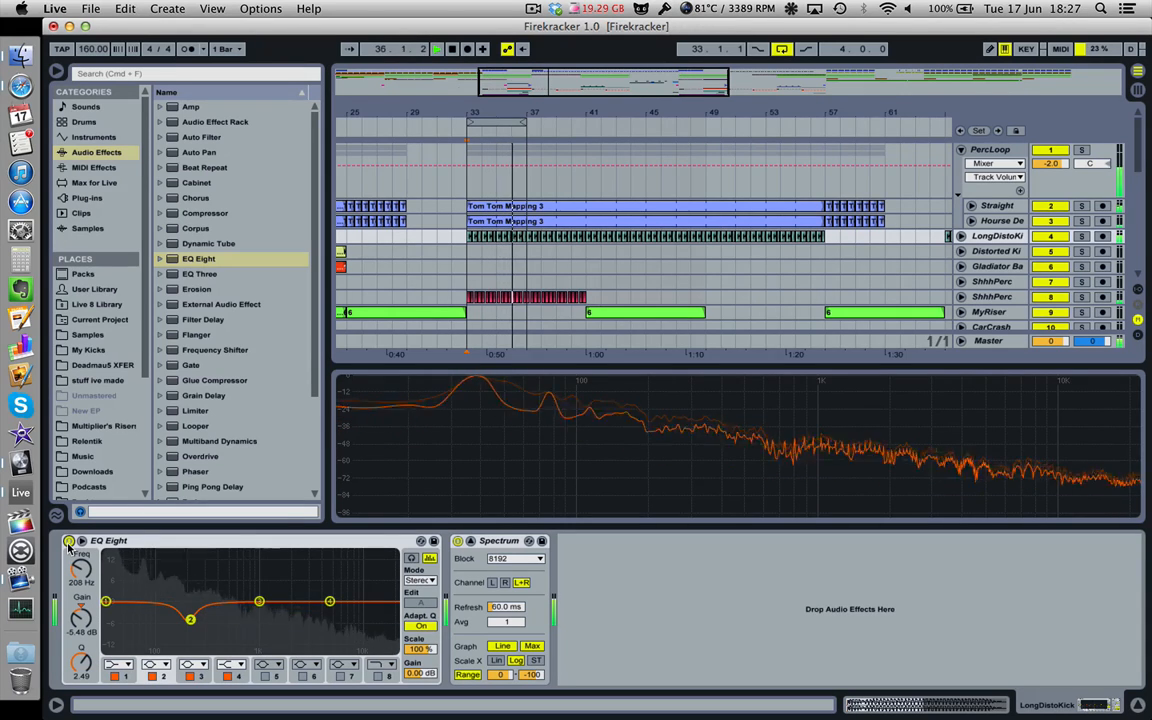
pyautogui.click(68, 541)
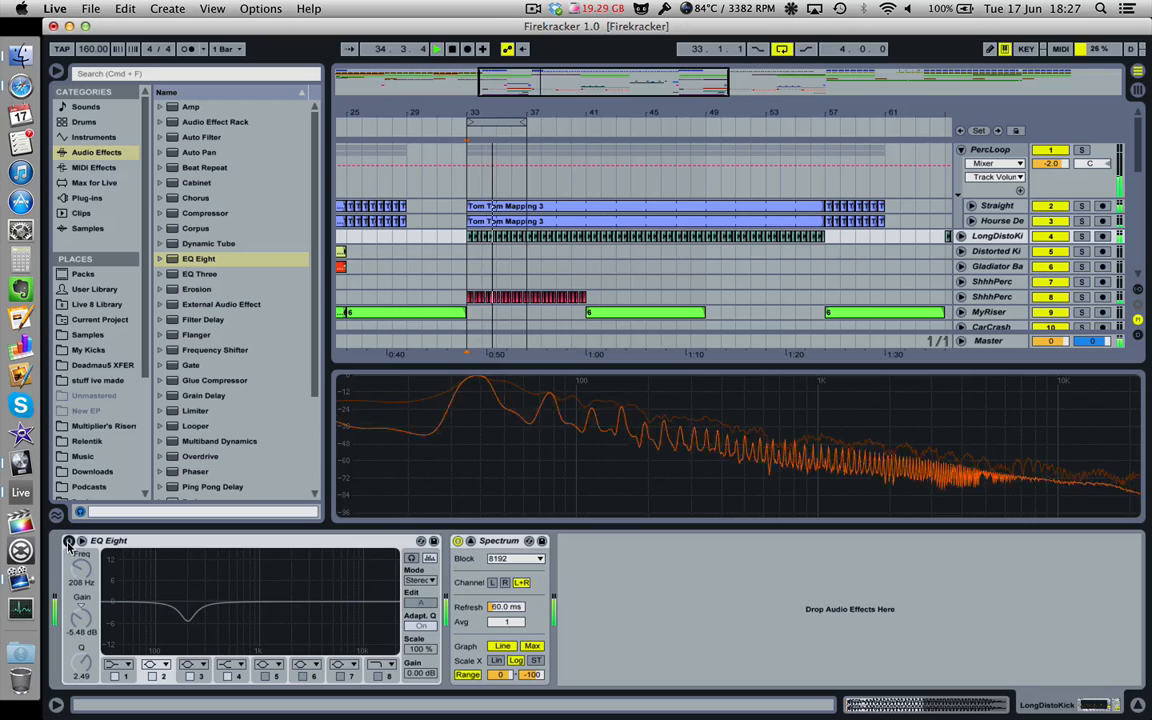
pyautogui.click(68, 541)
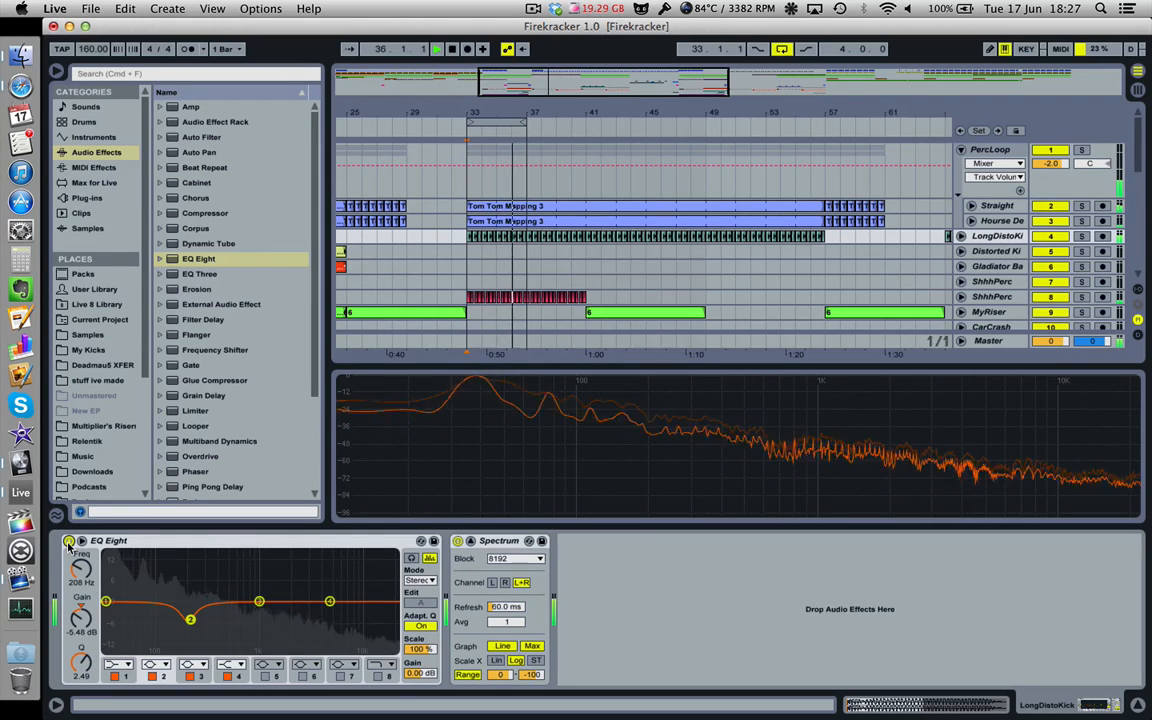
pyautogui.press('space')
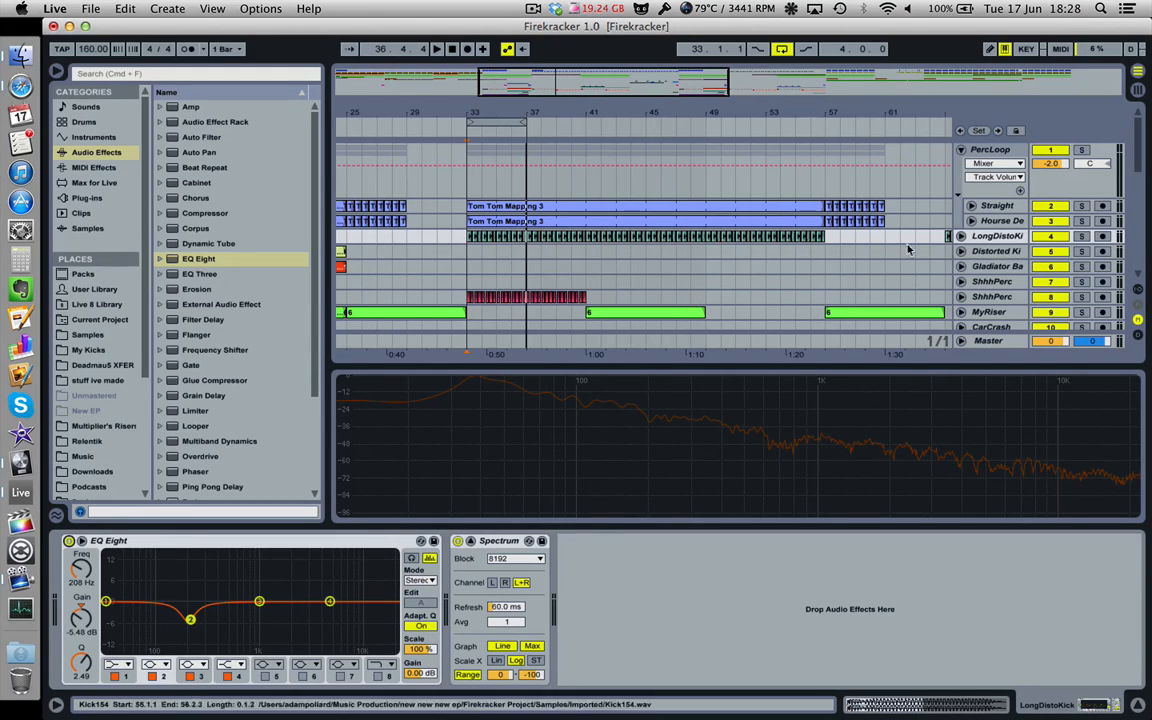
# Step: Solo the SadAlien track and play the looped section from bar 33
pyautogui.scroll(-2, 887, 240)
pyautogui.scroll(-10, 971, 270)
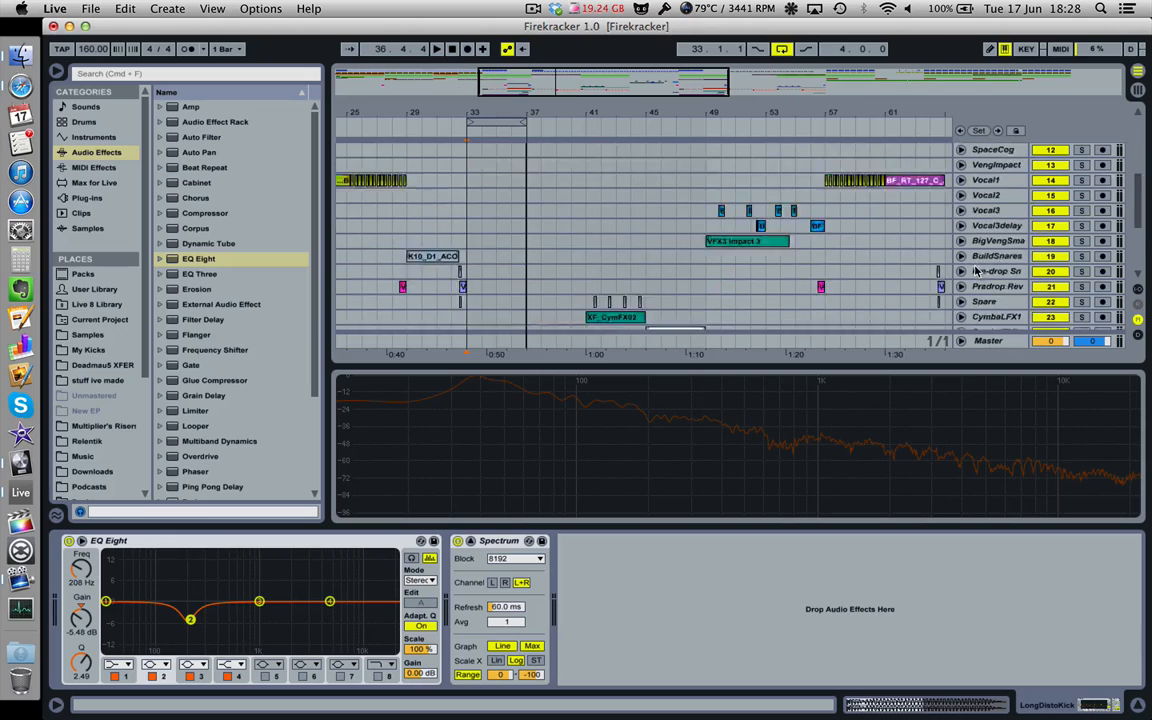
pyautogui.click(980, 269)
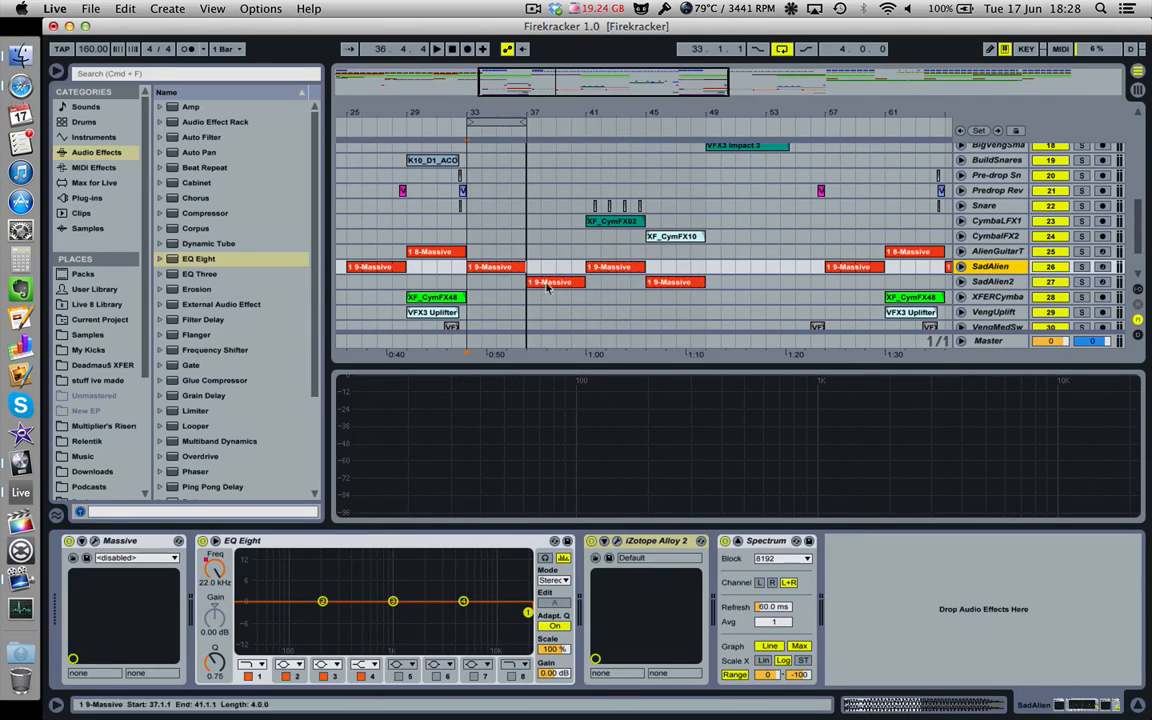
pyautogui.click(1081, 266)
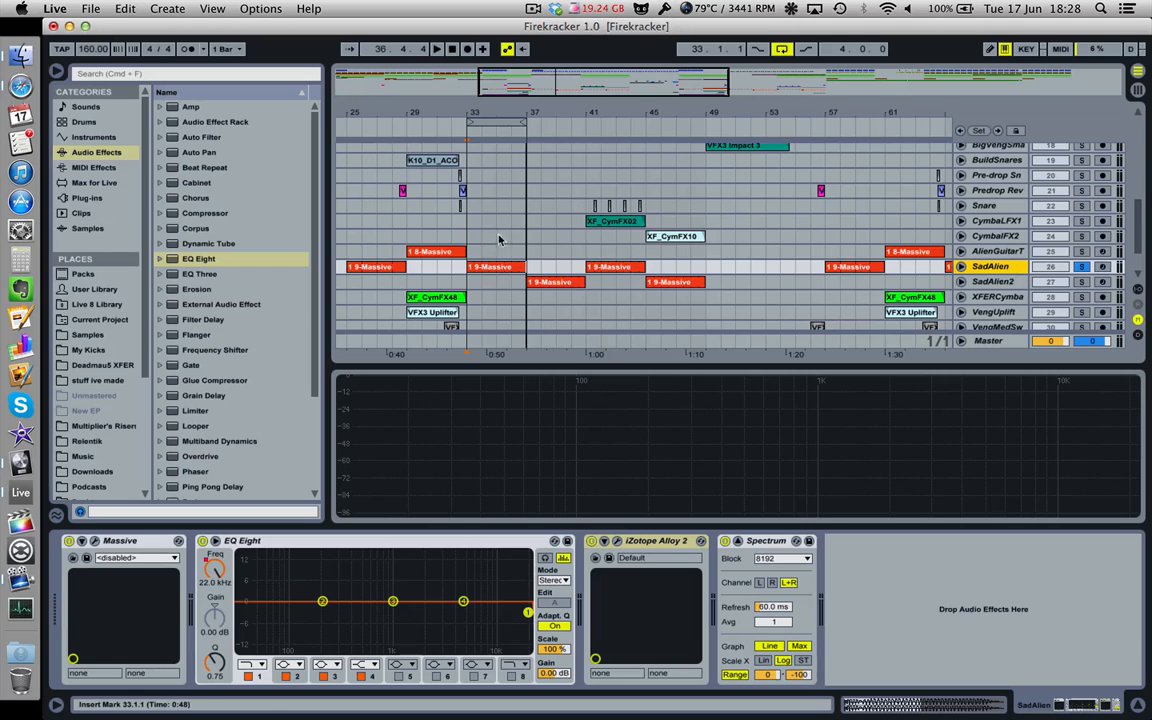
pyautogui.scroll(3, 479, 270)
pyautogui.scroll(-6, 479, 270)
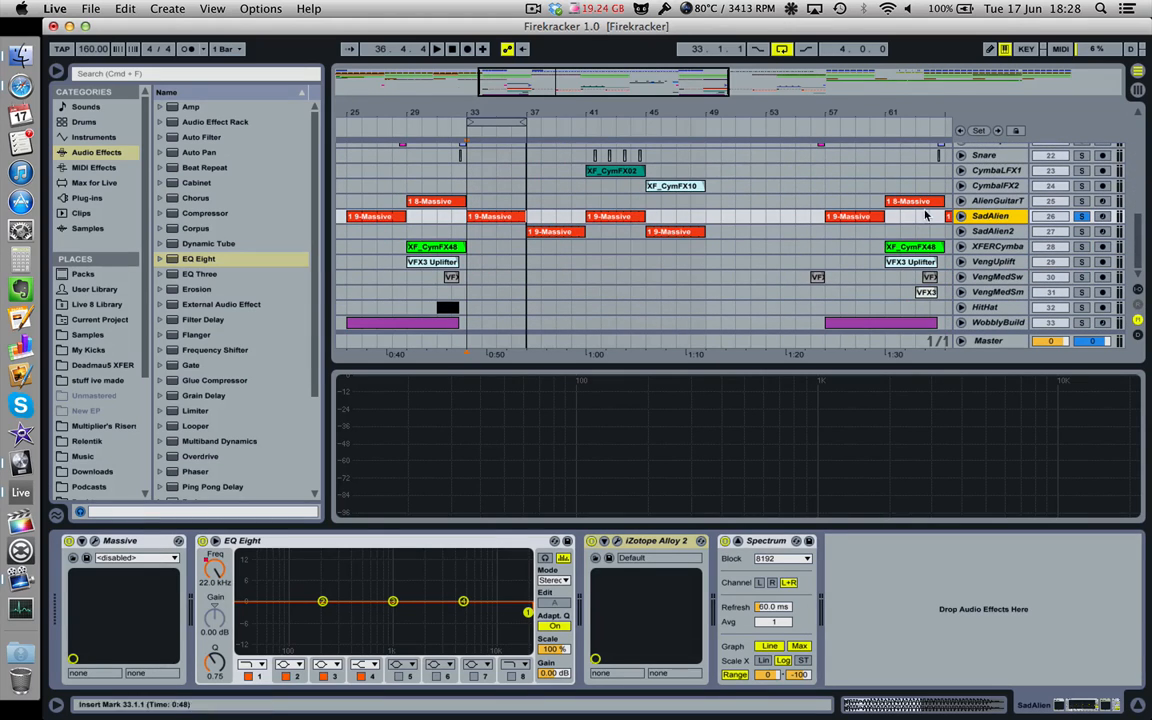
pyautogui.press('space')
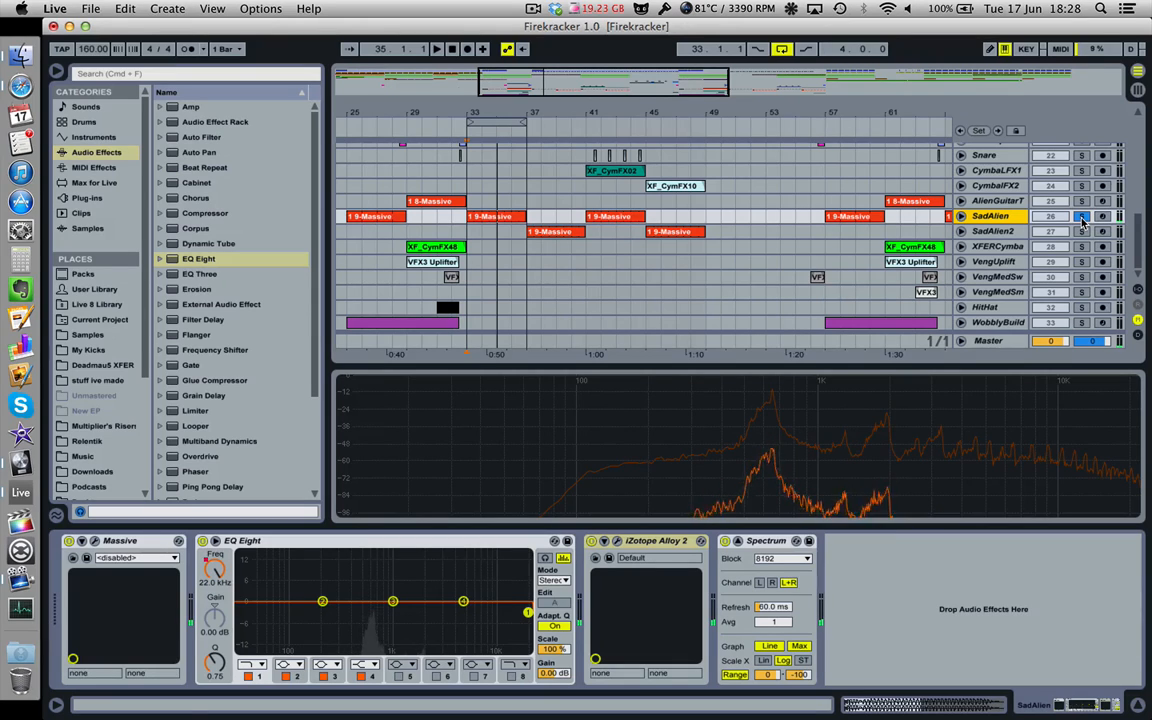
# Step: Add an EQ Eight after iZotope Alloy 2 on the SadAlien track and take the track out of solo
pyautogui.moveTo(173, 260); pyautogui.dragTo(660, 572)
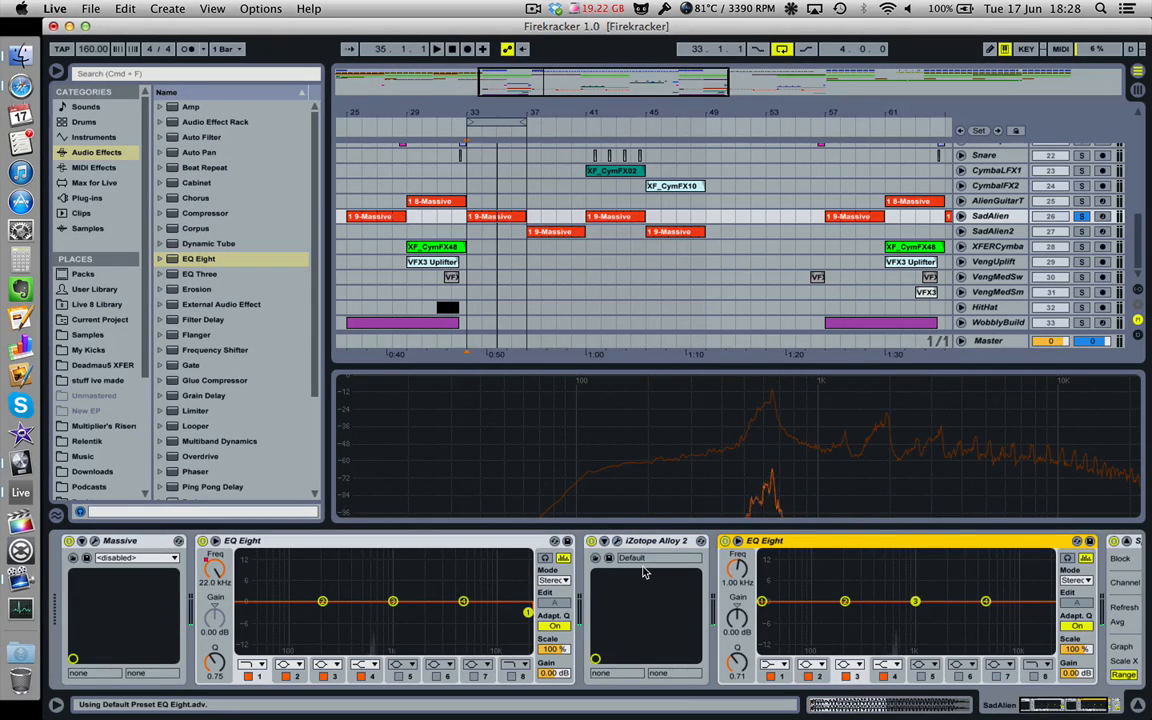
pyautogui.scroll(5, 815, 216)
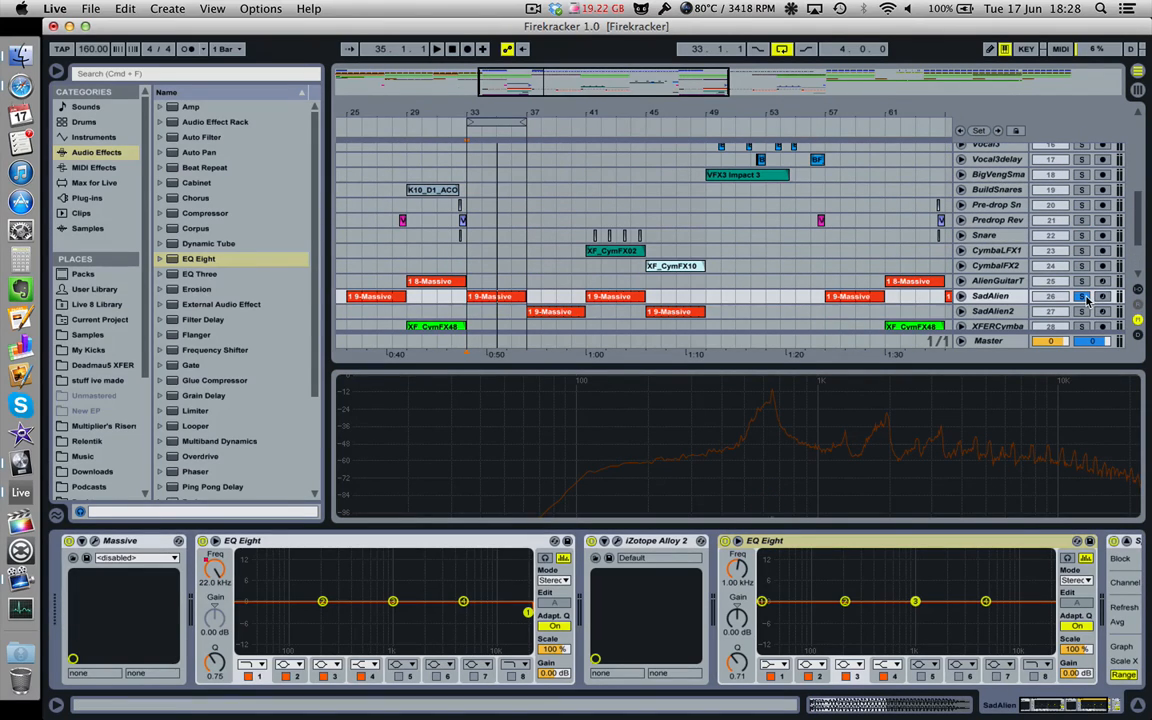
pyautogui.click(1082, 297)
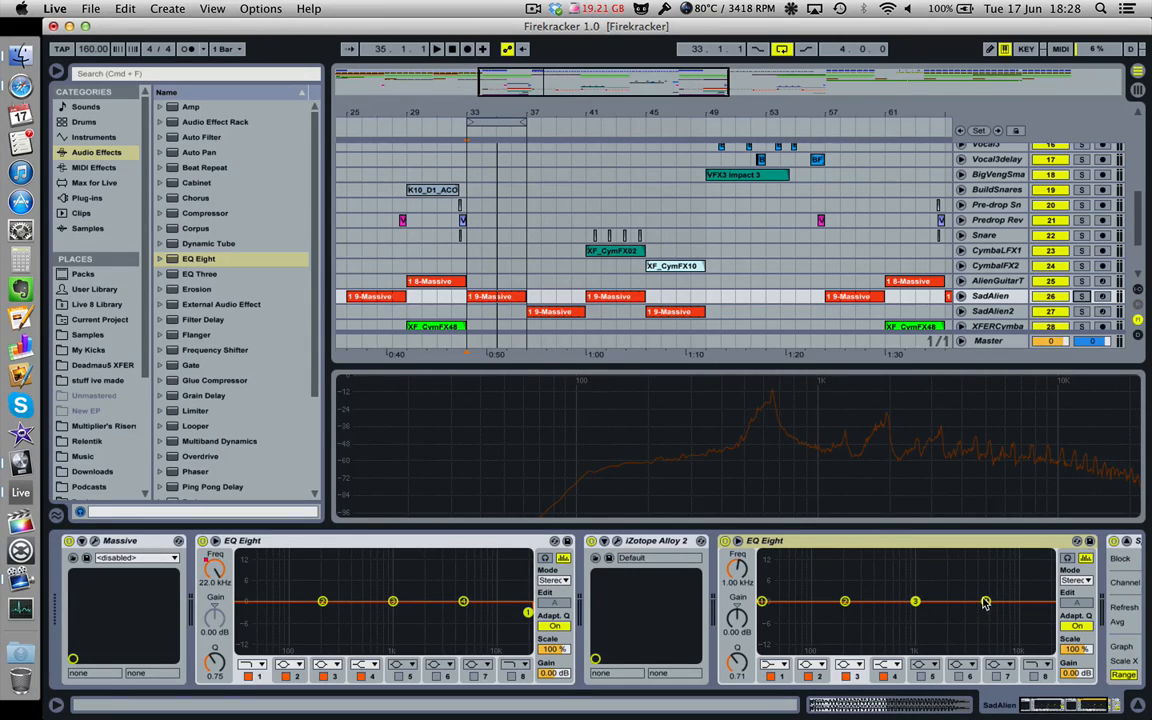
# Step: Set the new EQ Eight's band 4 shelf to about 381 Hz and 3.84 dB, and compare it bypassed and enabled during playback
pyautogui.press('space')
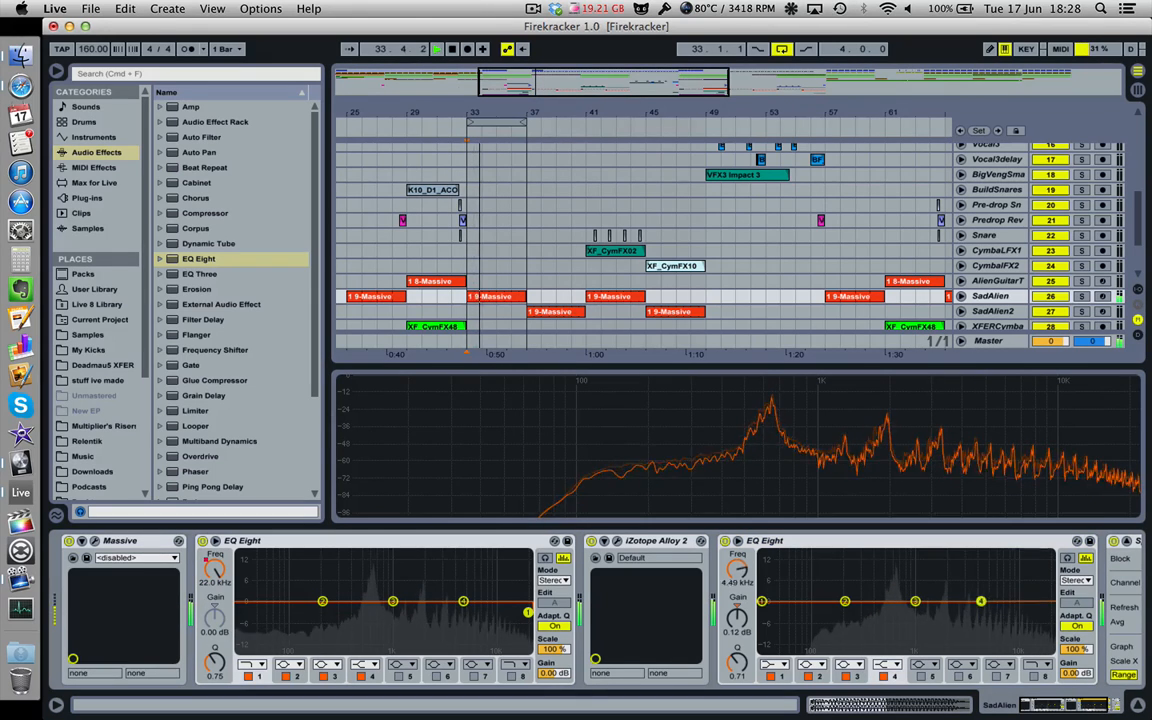
pyautogui.moveTo(985, 603); pyautogui.dragTo(873, 589)
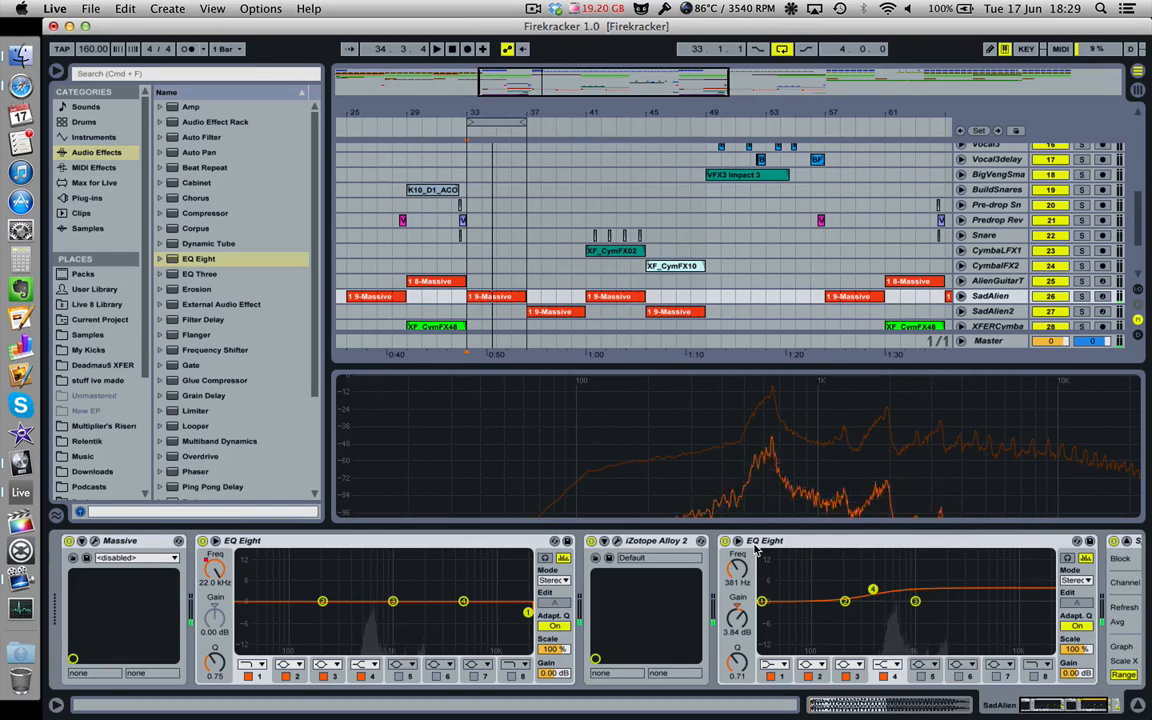
pyautogui.click(725, 541)
pyautogui.press('space')
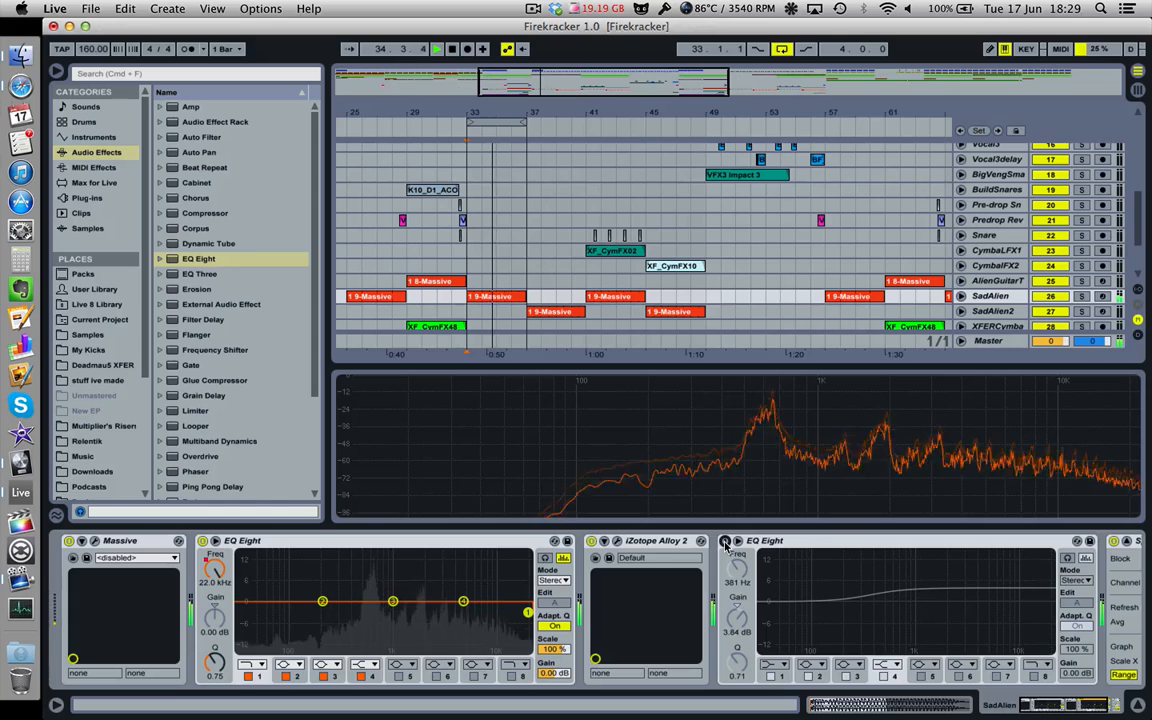
pyautogui.click(725, 541)
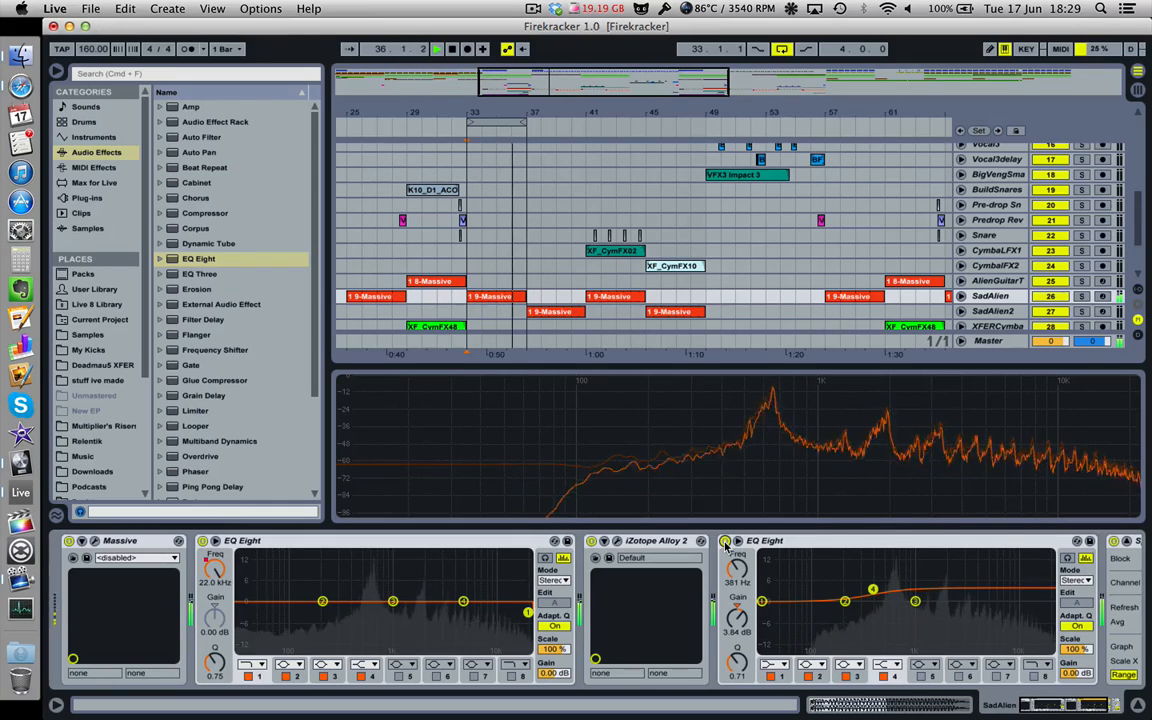
pyautogui.press('space')
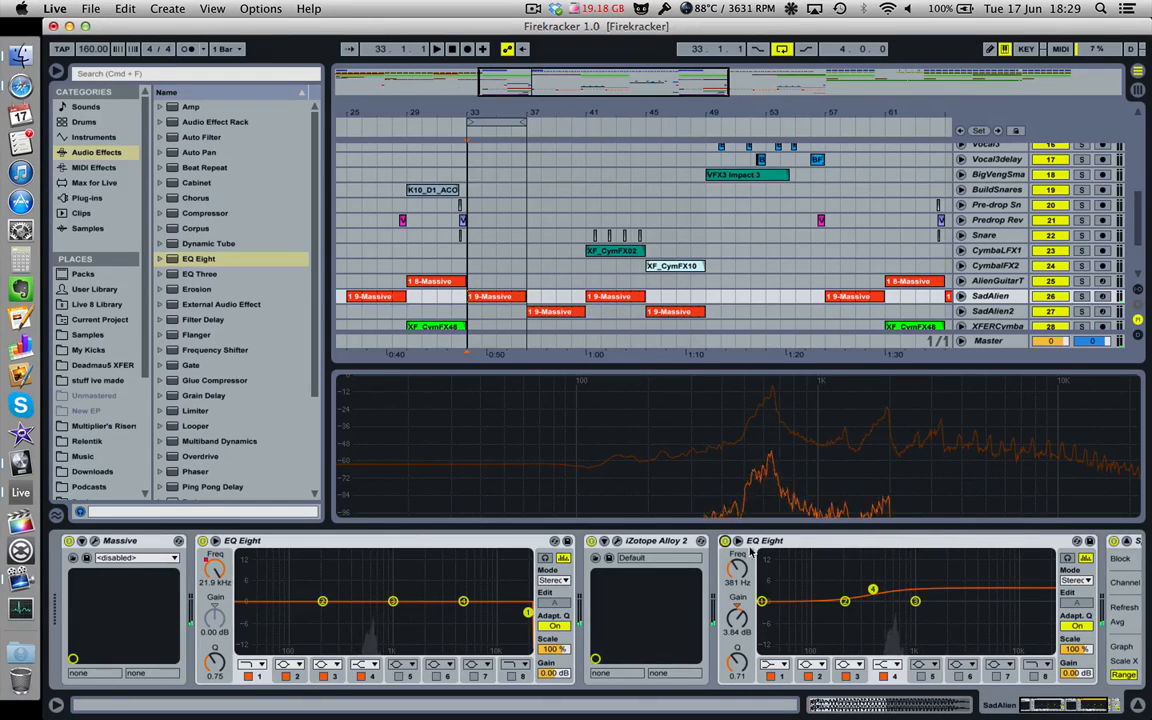
# Step: Select the SadAlien clip that starts at bar 33
pyautogui.click(843, 548)
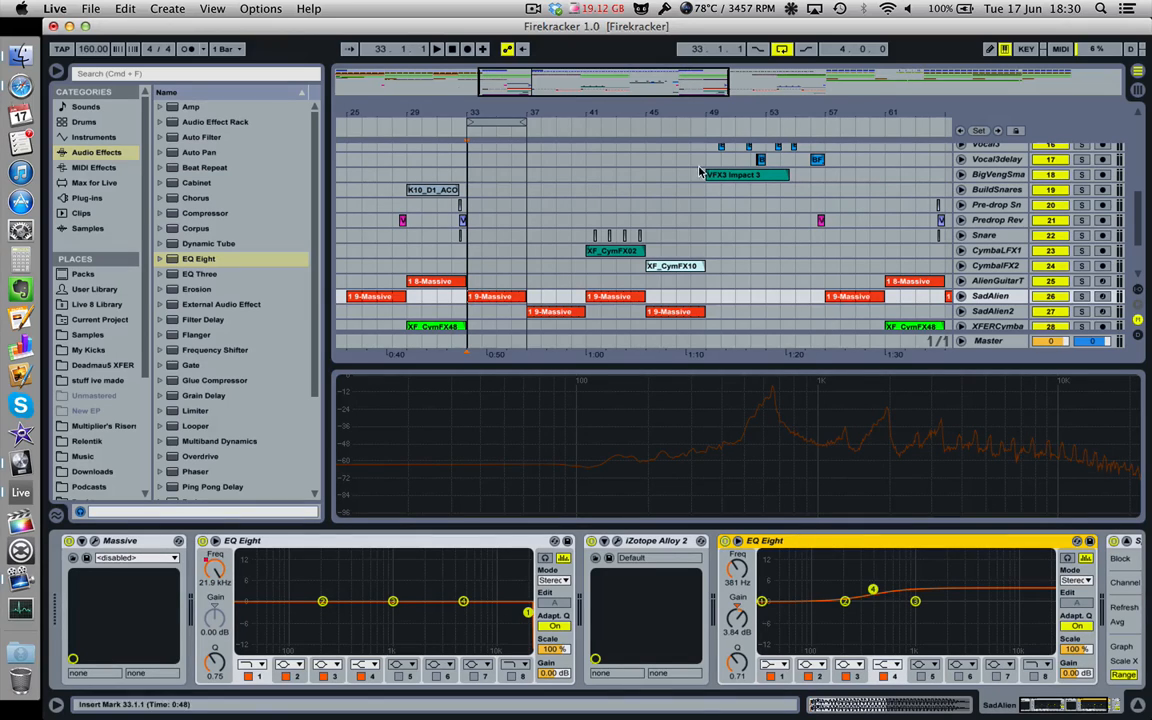
pyautogui.click(476, 263)
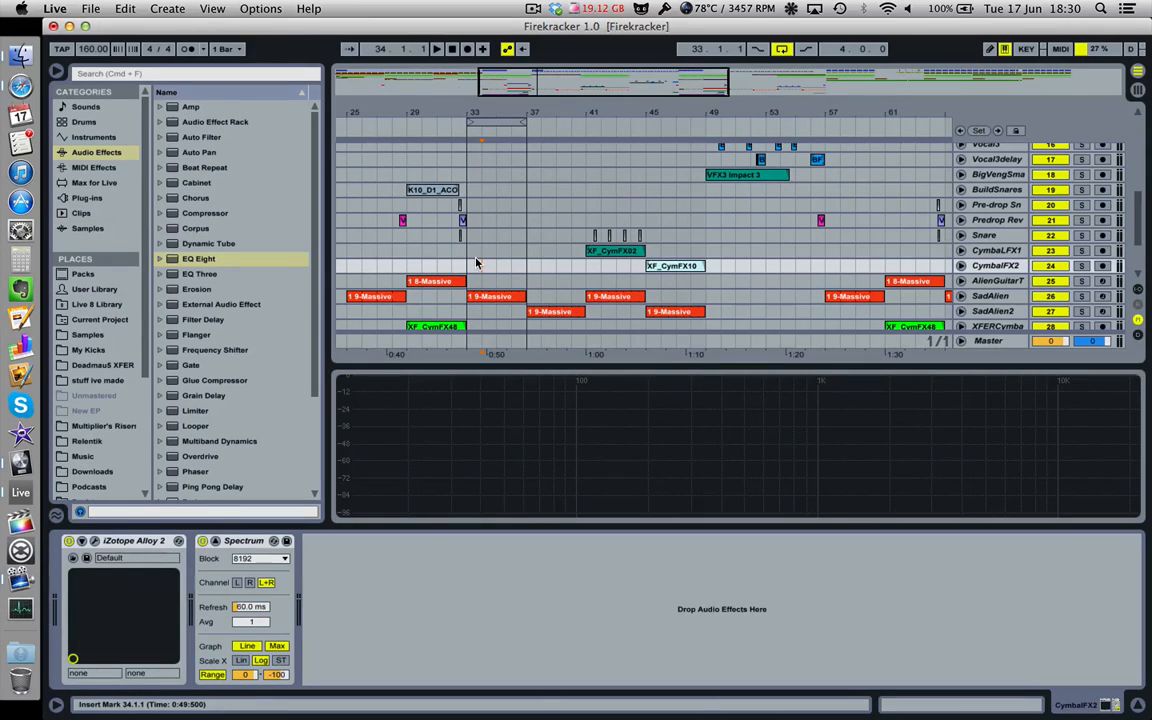
pyautogui.click(478, 296)
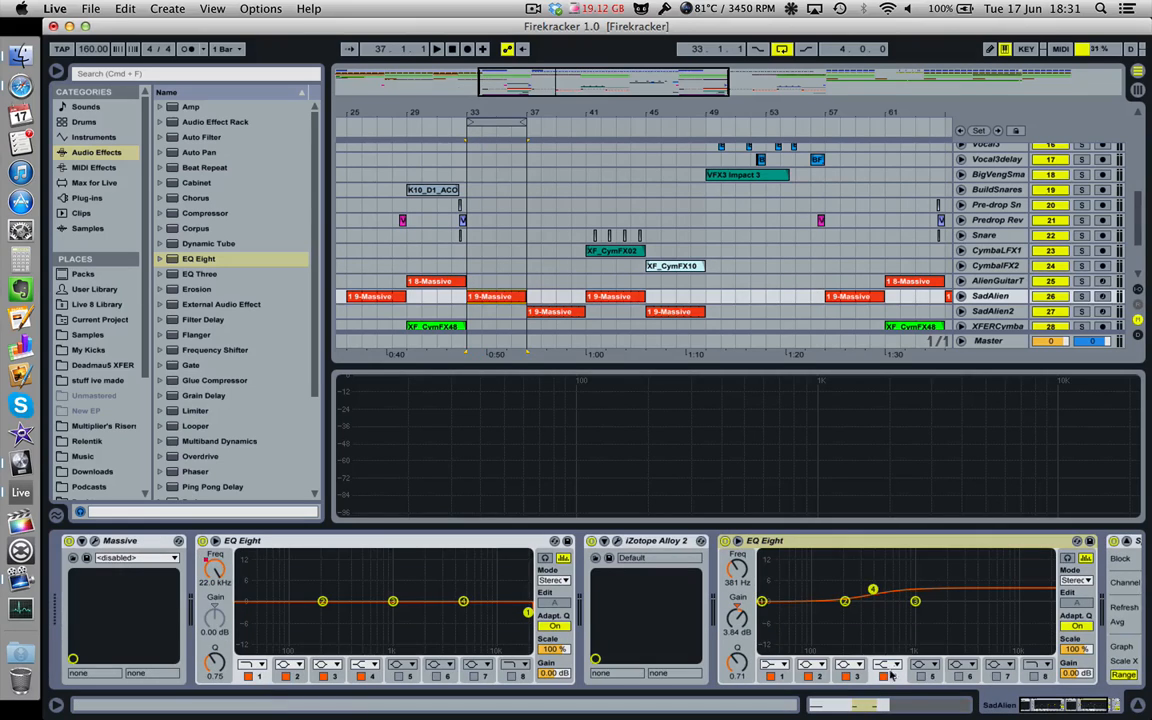